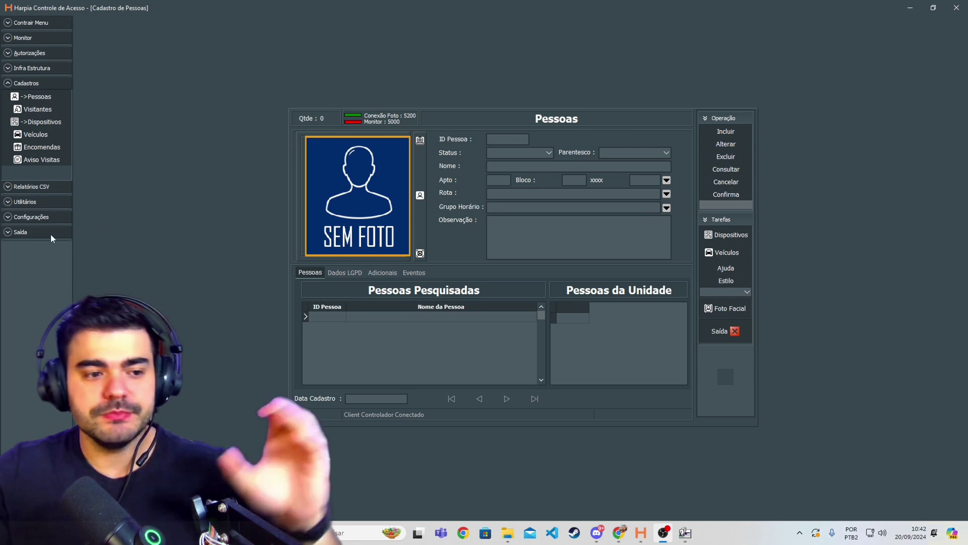
# - Log off from the Saída menu to return to the Senha Harpia login prompt
pyautogui.click(18, 233)
pyautogui.click(30, 255)
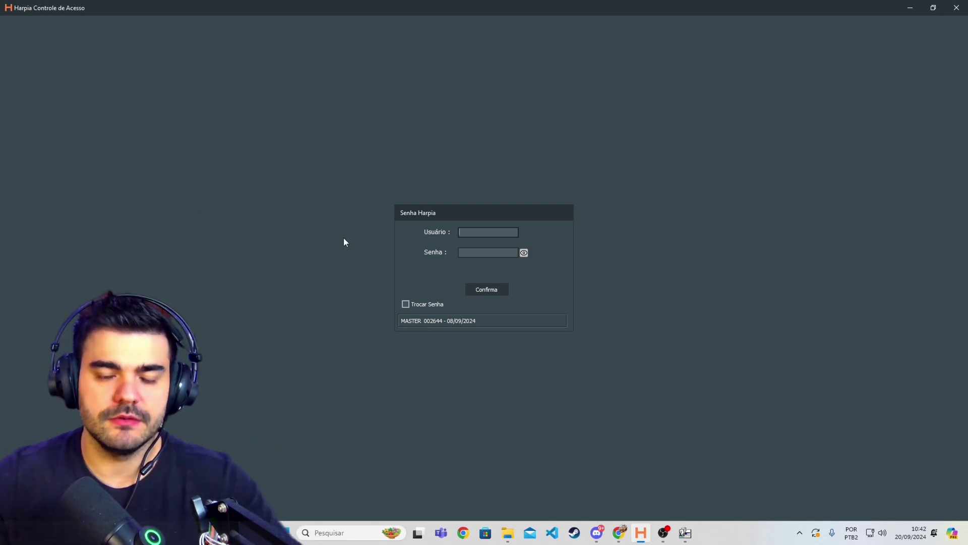
# - Log in with the ADMIN user name and its password
pyautogui.click(473, 235)
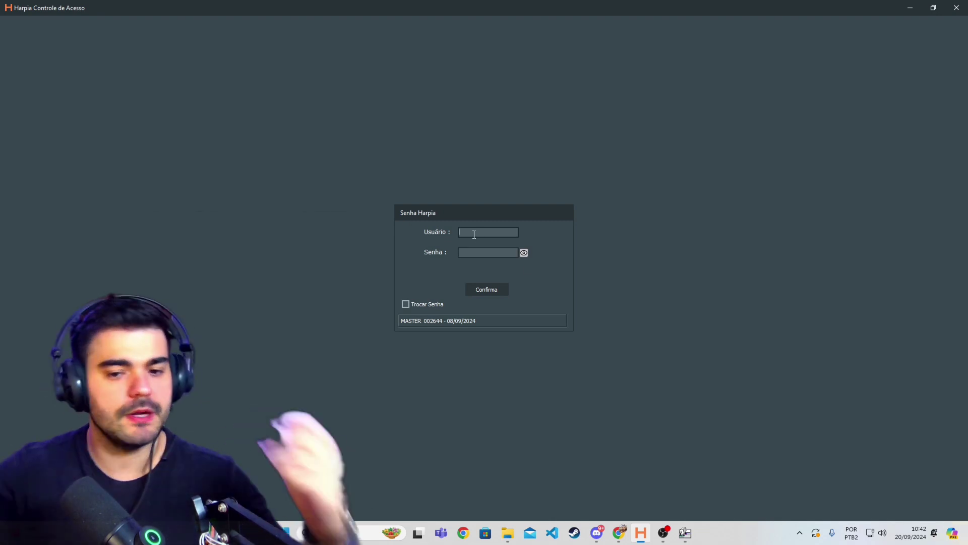
pyautogui.write('ADMIN')
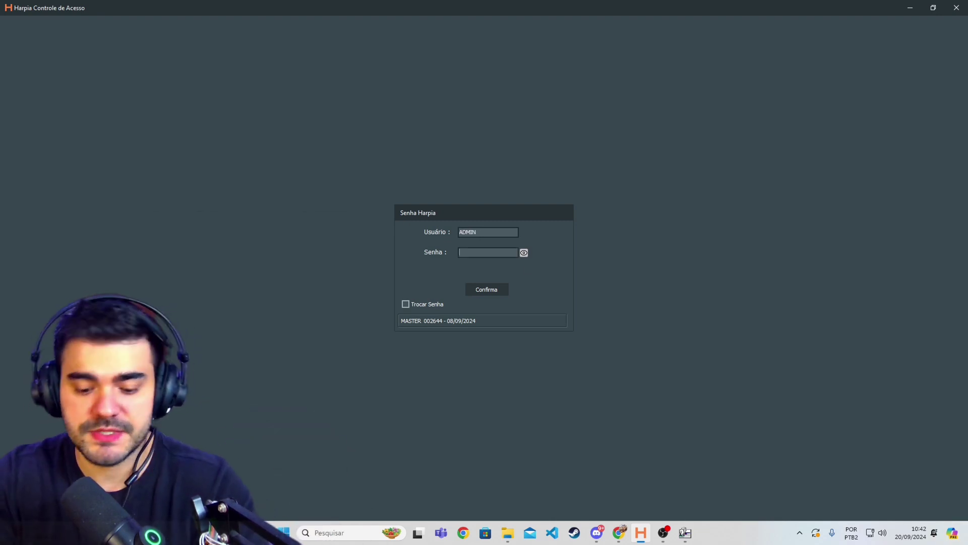
pyautogui.press('Tab')
pyautogui.write('admin')
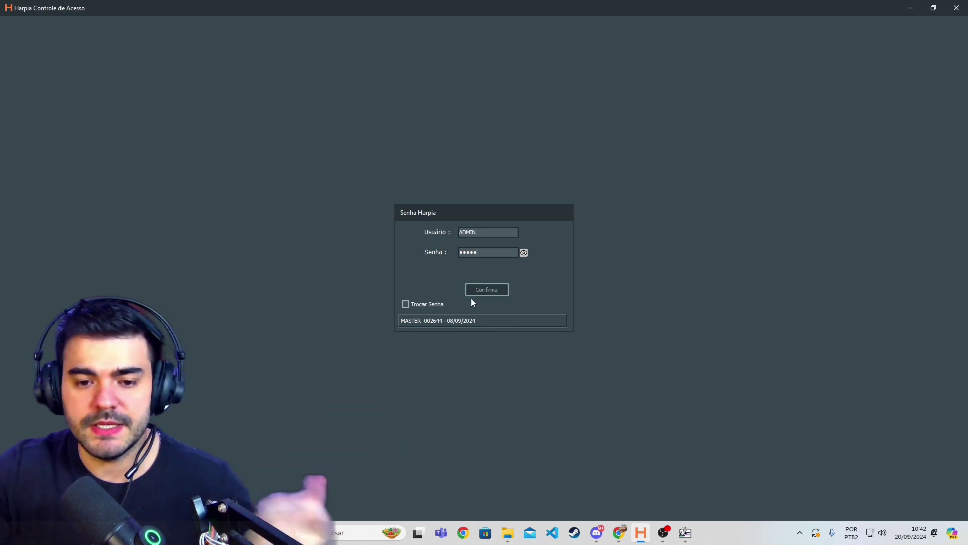
pyautogui.click(477, 294)
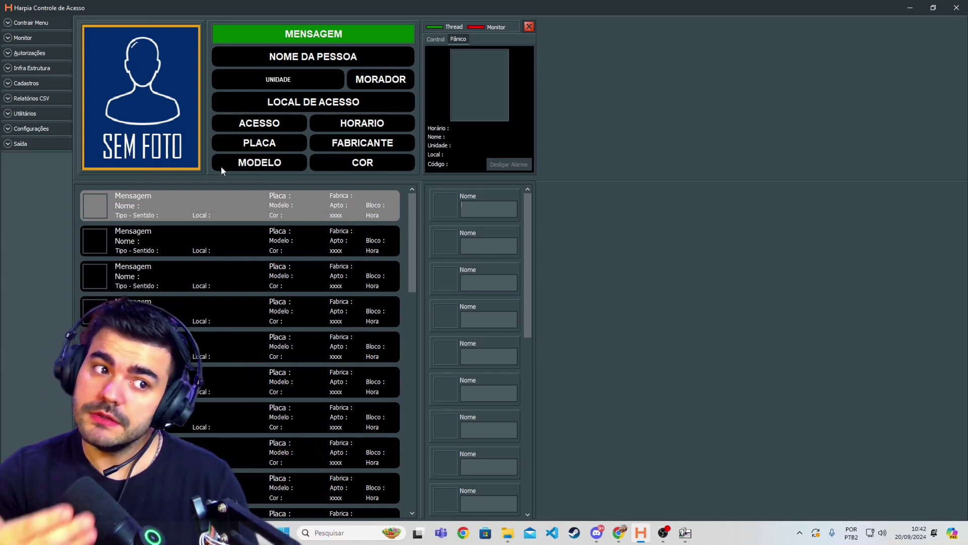
# - Open Cadastros > Pessoas to show the empty people registration form
pyautogui.click(15, 86)
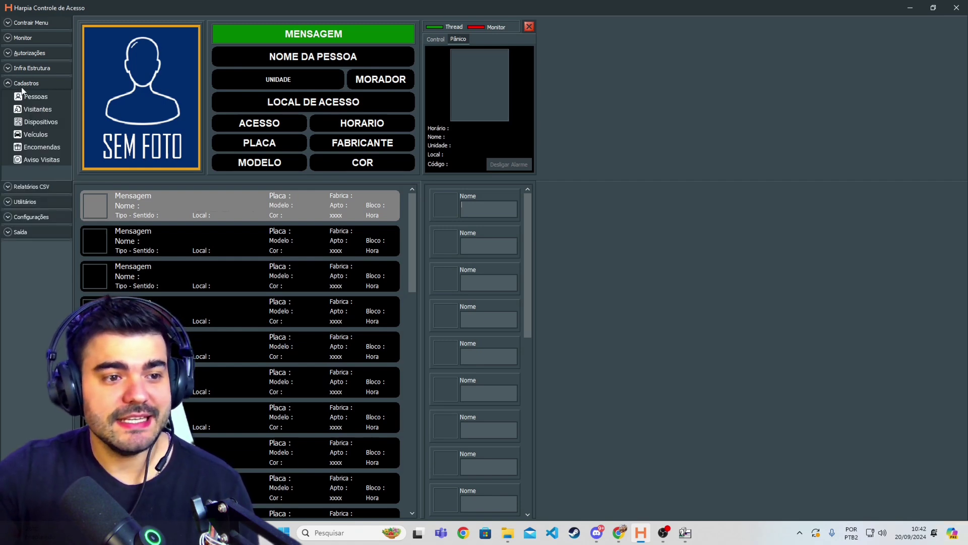
pyautogui.click(28, 97)
pyautogui.click(31, 101)
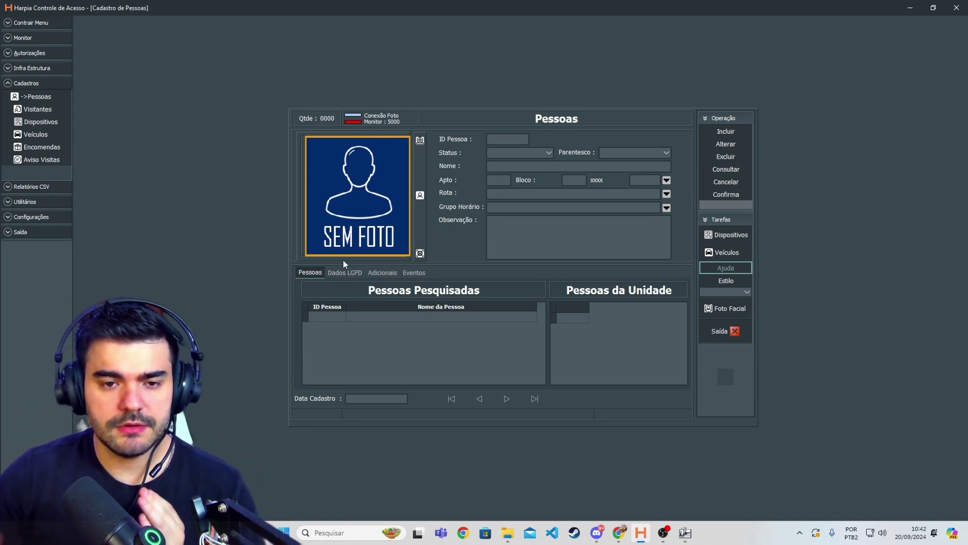
# - Start a new person record with Parentesco set to PROPRIETARIO
pyautogui.click(733, 131)
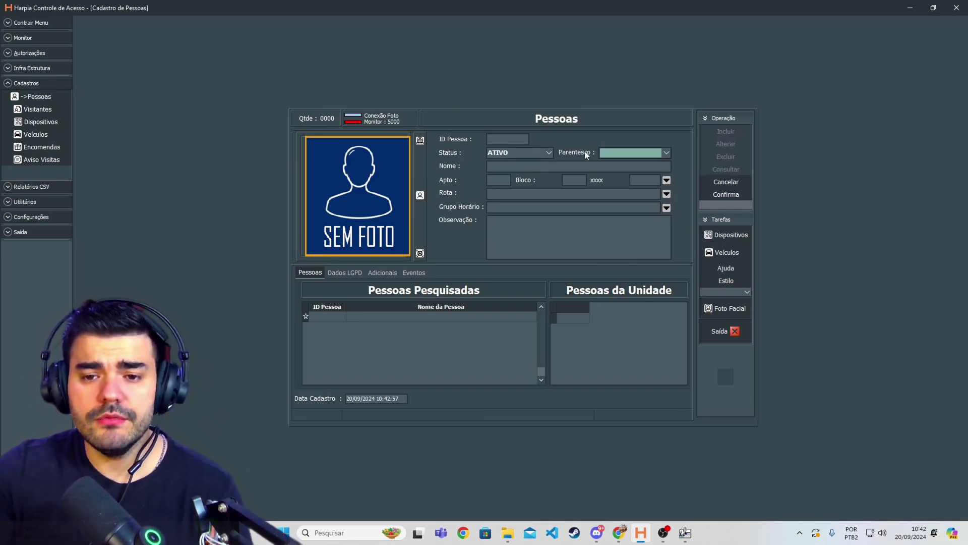
pyautogui.click(633, 156)
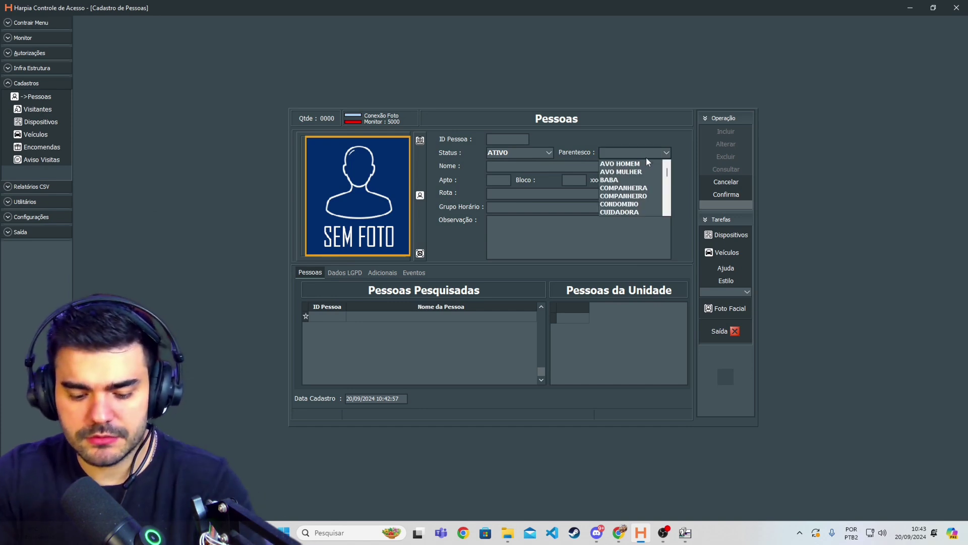
pyautogui.scroll(-8, 647, 159)
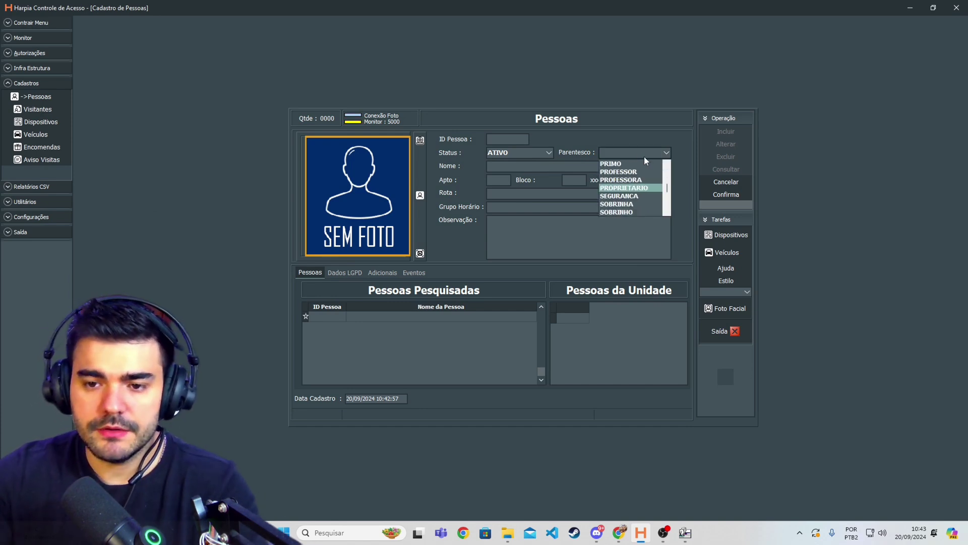
pyautogui.click(623, 188)
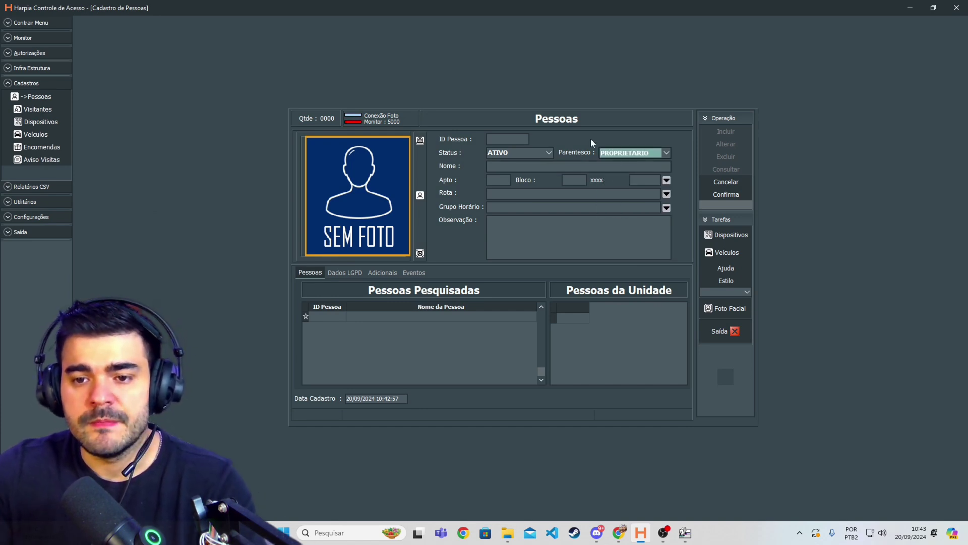
# - Enter the name 'Teste Tidalis' and bring up the apartment value list
pyautogui.click(505, 169)
pyautogui.write('Teste ')
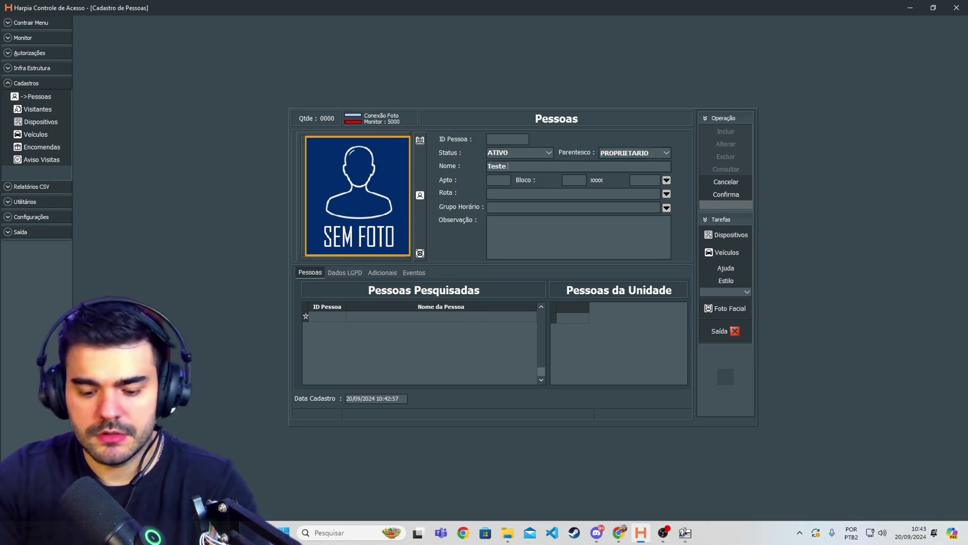
pyautogui.write('Tidalis')
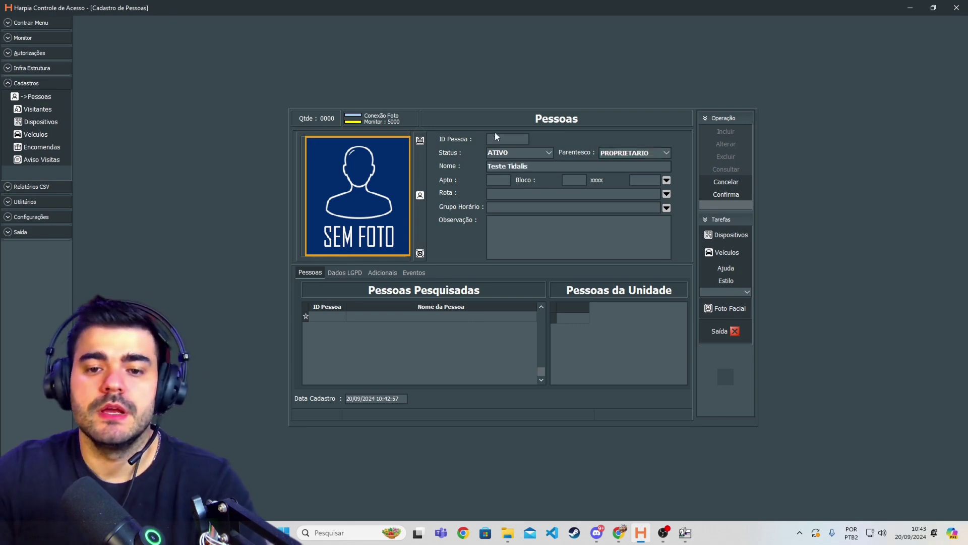
pyautogui.click(665, 182)
# - Pick apartment 101 in block A, route GERAL and schedule group LIVRE from the lookups
pyautogui.click(416, 234)
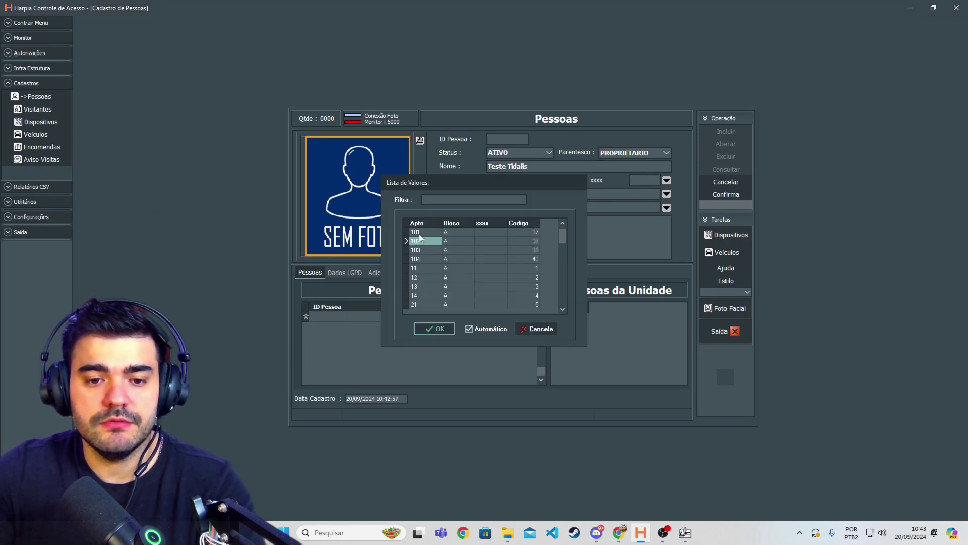
pyautogui.click(432, 329)
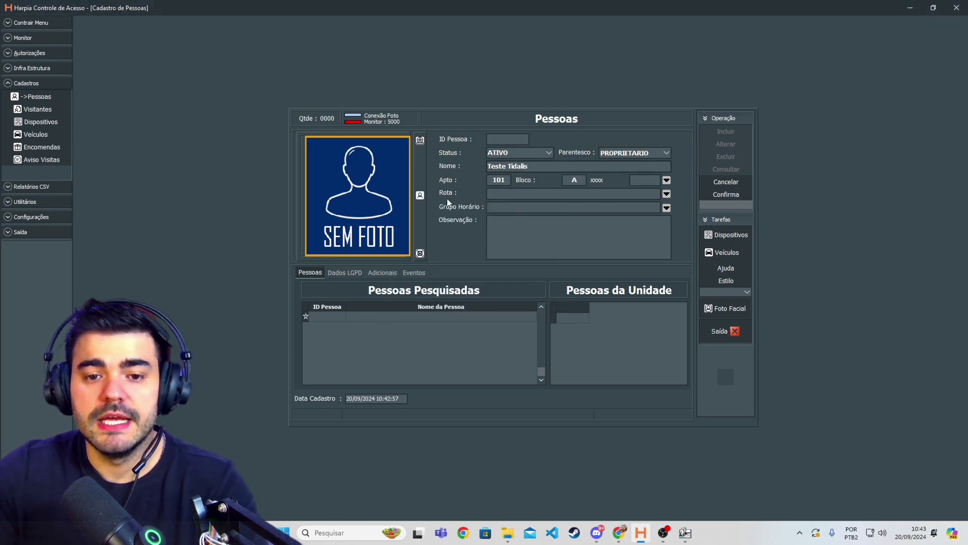
pyautogui.click(667, 194)
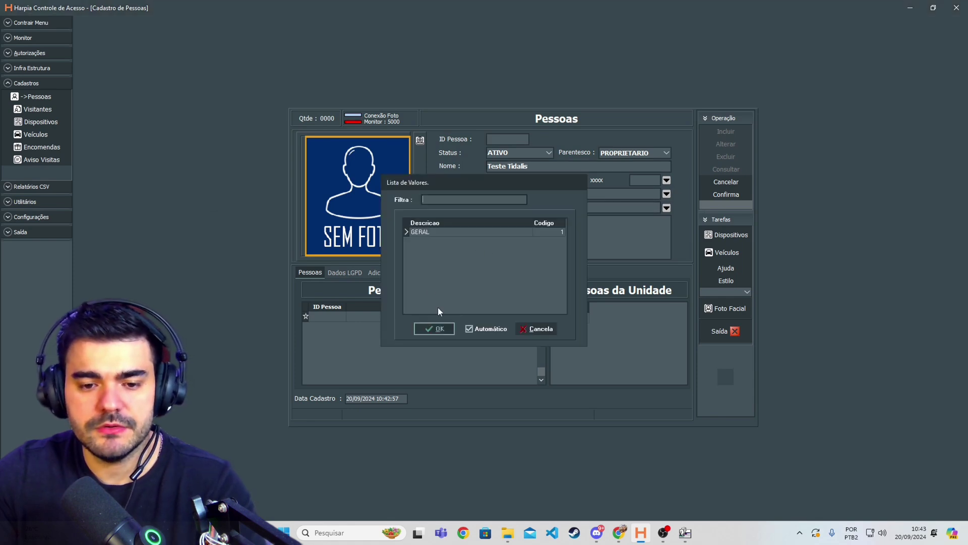
pyautogui.click(426, 333)
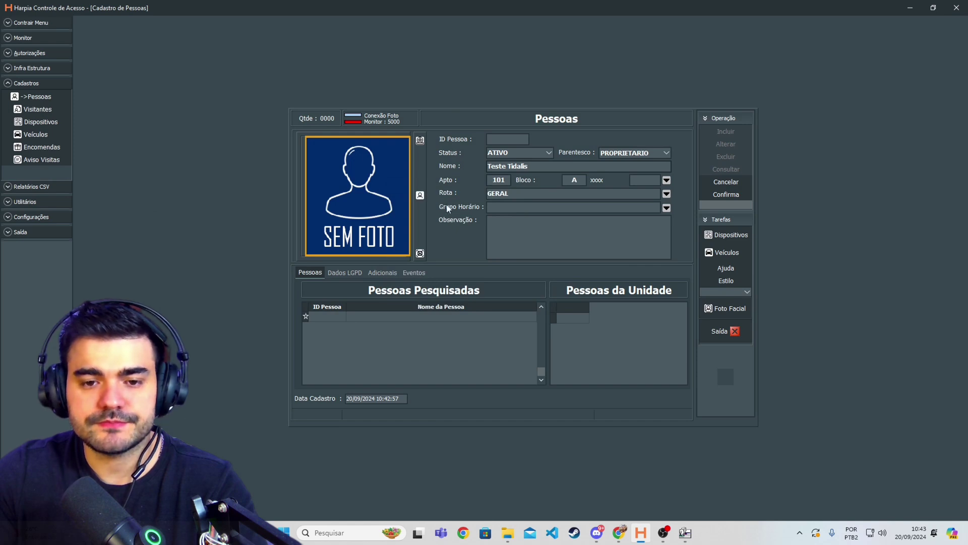
pyautogui.click(666, 209)
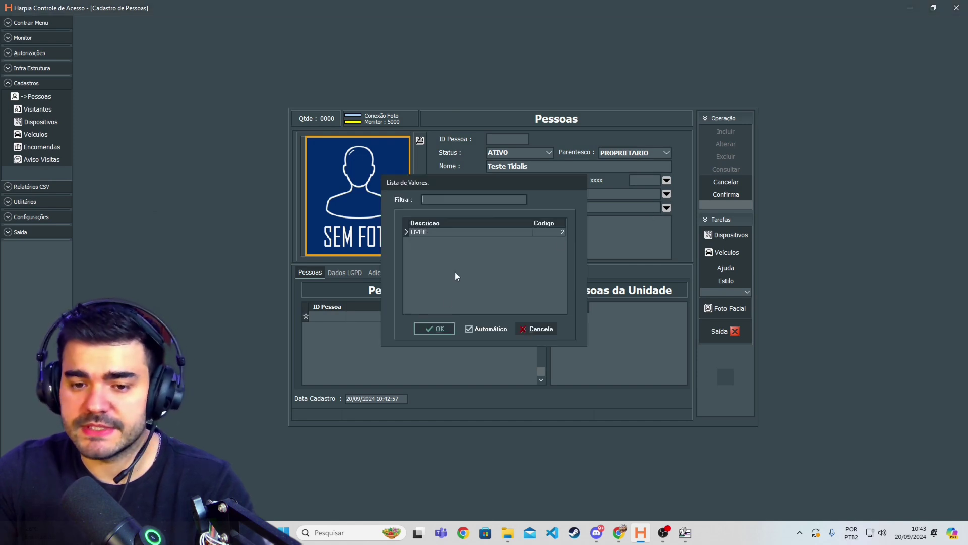
pyautogui.click(434, 329)
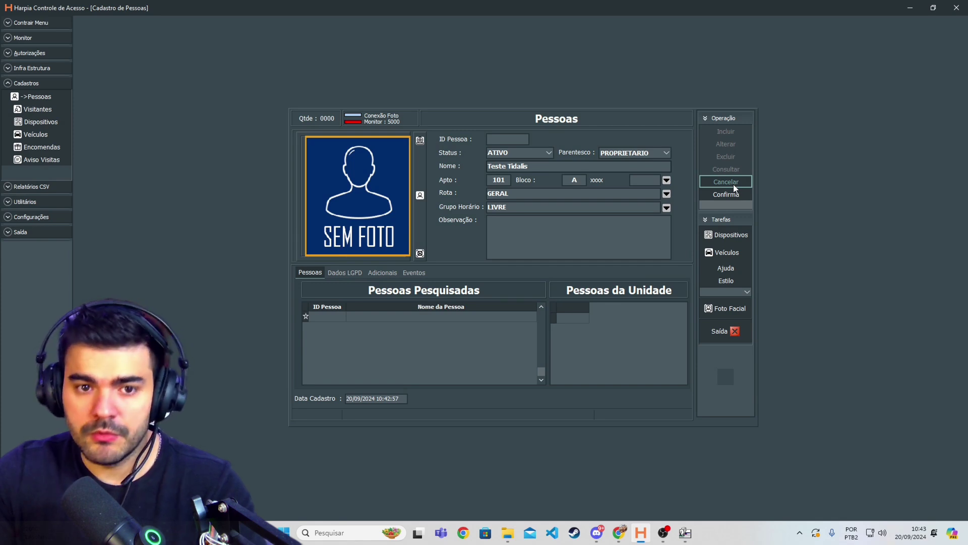
# - Save the Teste Tidalis record, then switch to the WebCam window and back to Harpia
pyautogui.click(727, 195)
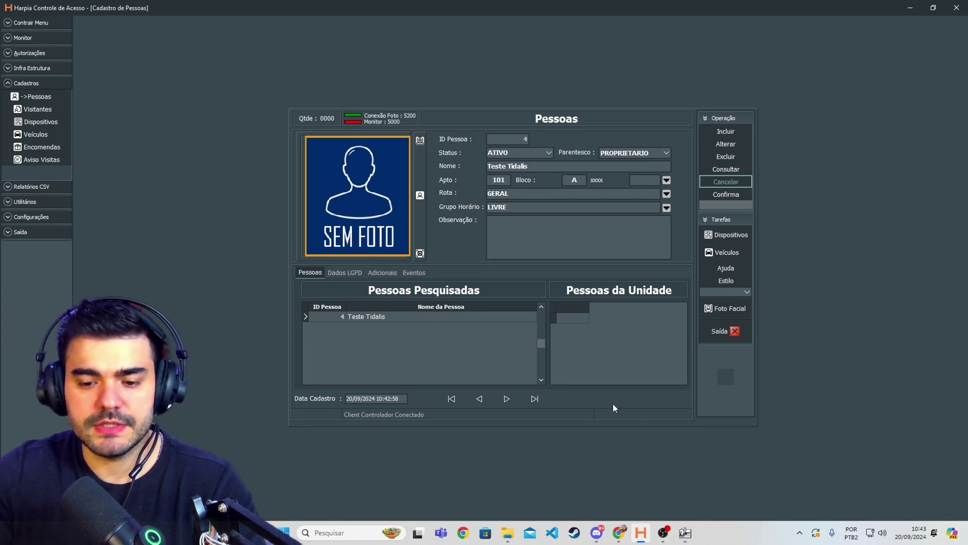
pyautogui.moveTo(685, 529)
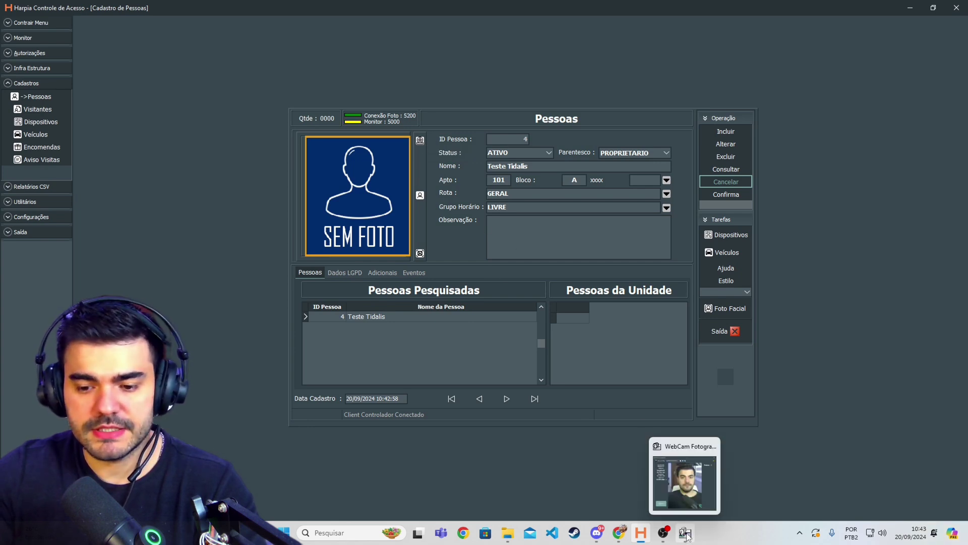
pyautogui.click(684, 497)
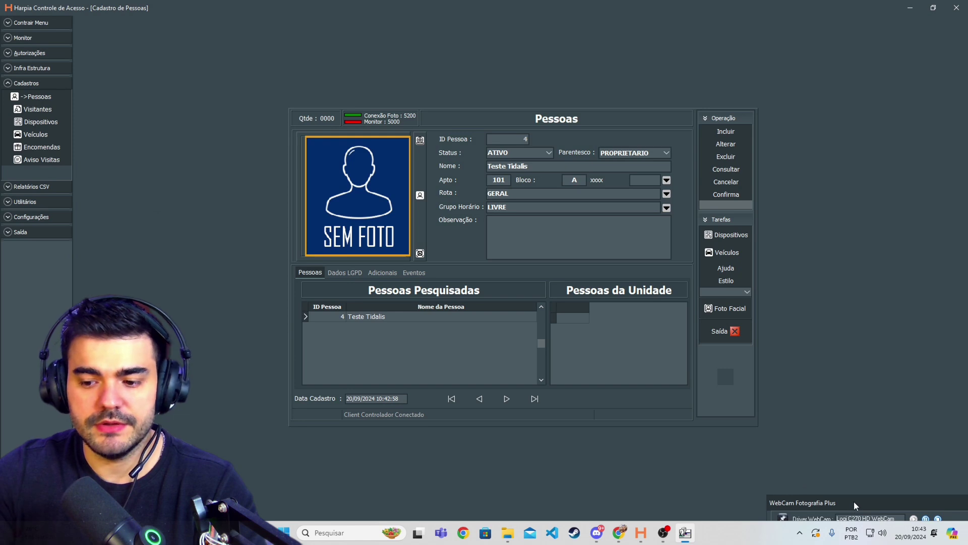
pyautogui.click(420, 143)
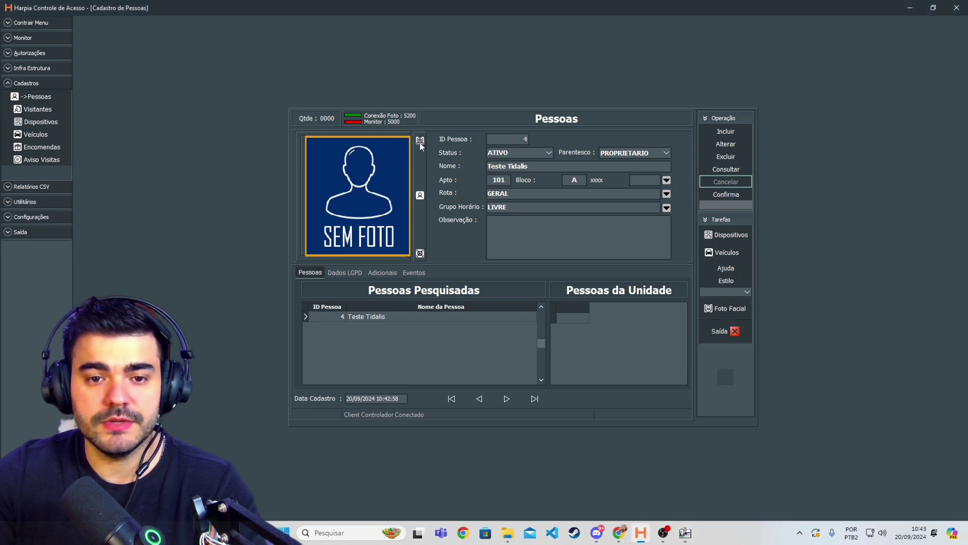
# - Capture a first webcam photo for the record and reposition the WebCam window
pyautogui.click(420, 141)
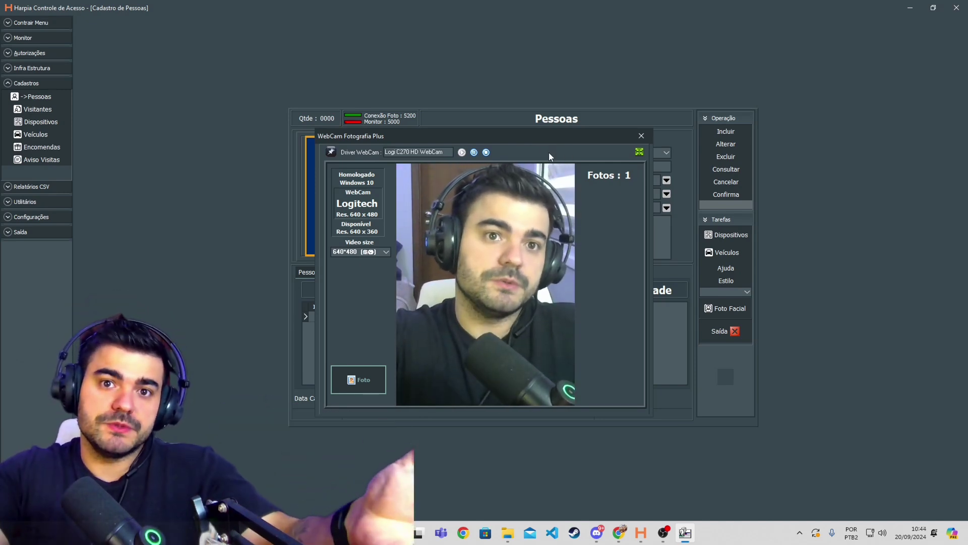
pyautogui.click(356, 383)
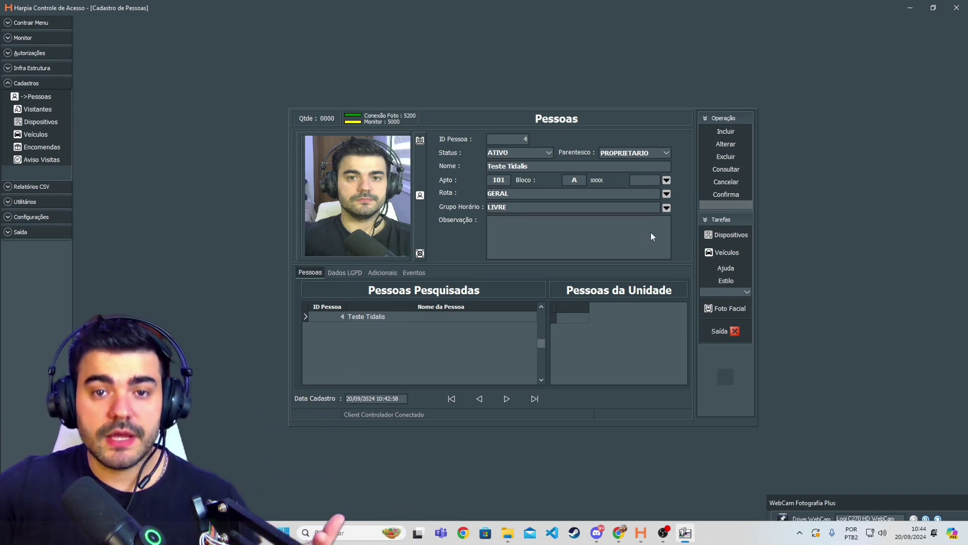
pyautogui.doubleClick(860, 474)
pyautogui.moveTo(573, 124); pyautogui.dragTo(598, 152)
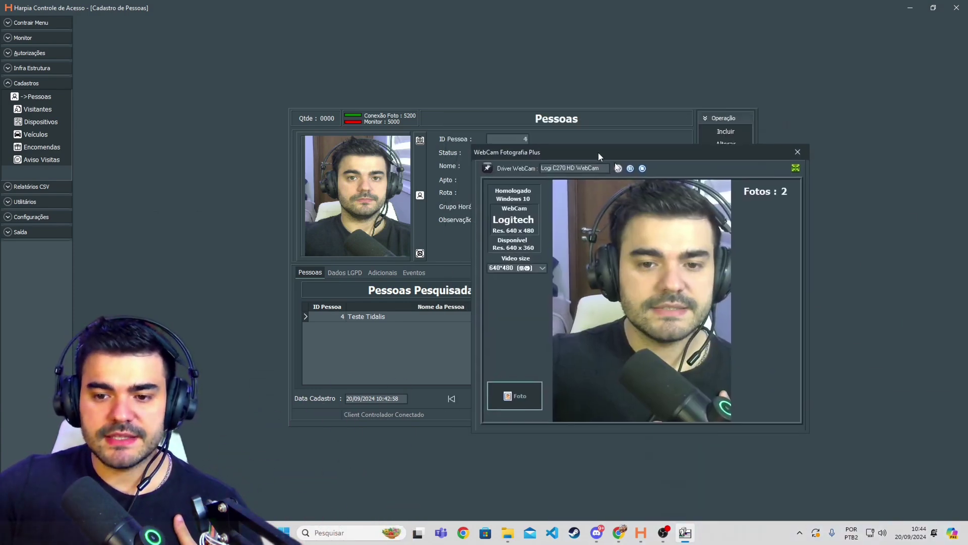
pyautogui.doubleClick(598, 153)
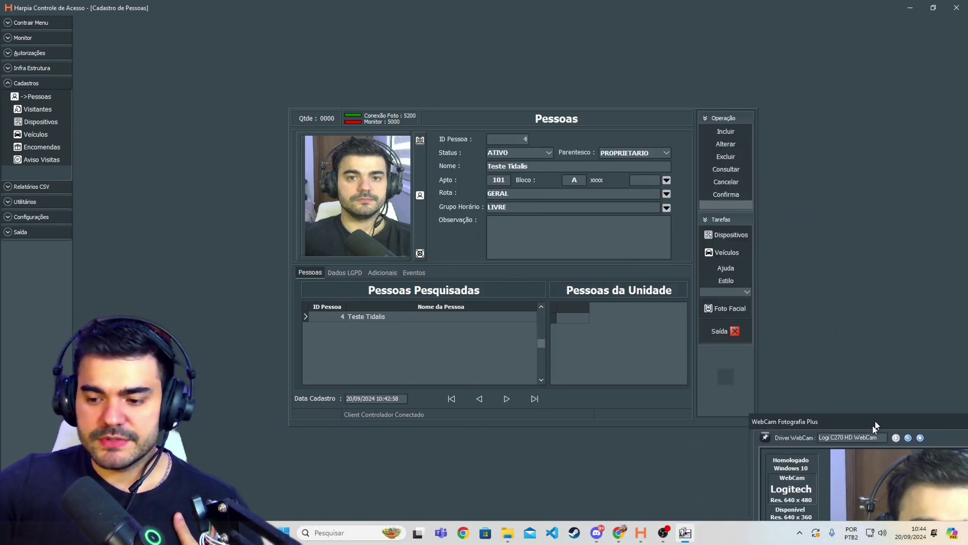
# - Retake the photo twice, keeping a plain front-facing shot
pyautogui.click(419, 142)
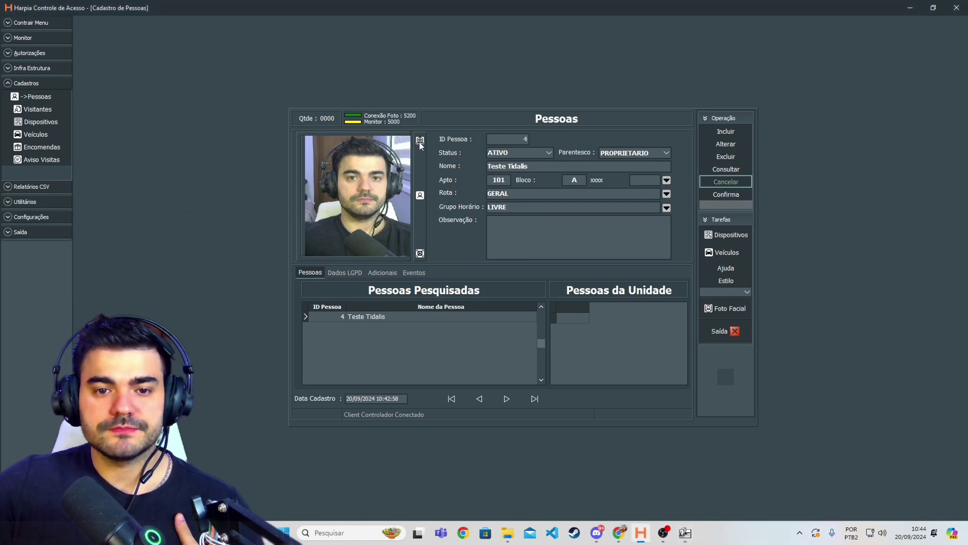
pyautogui.click(419, 141)
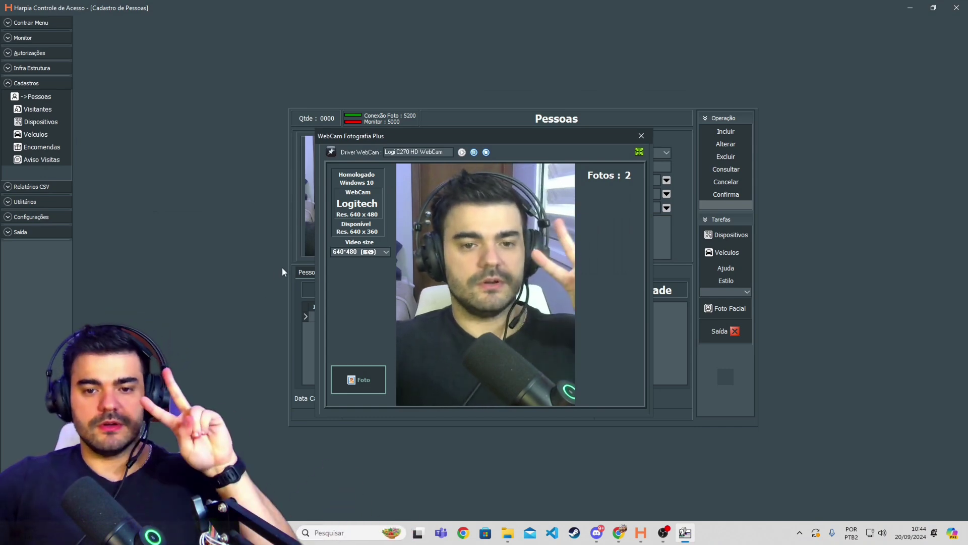
pyautogui.click(357, 382)
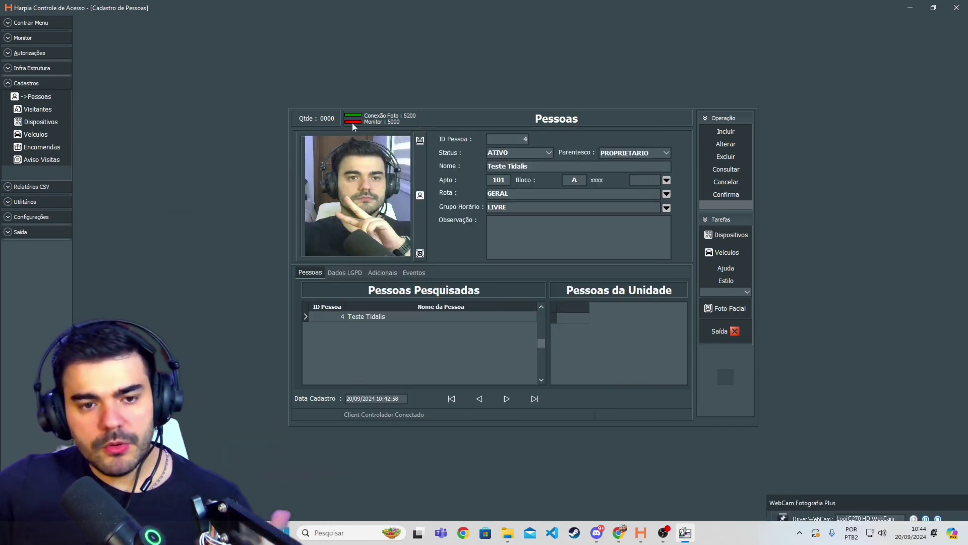
pyautogui.click(421, 141)
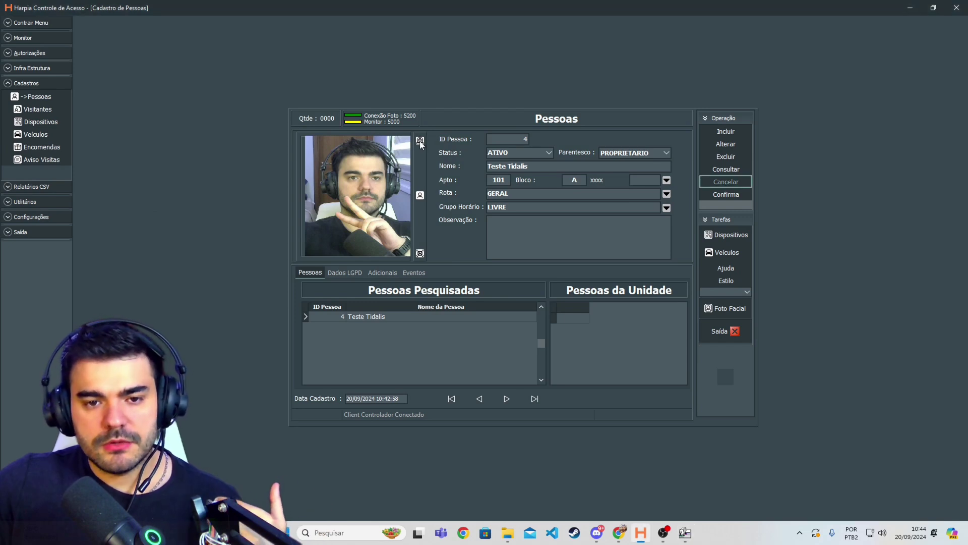
pyautogui.click(420, 141)
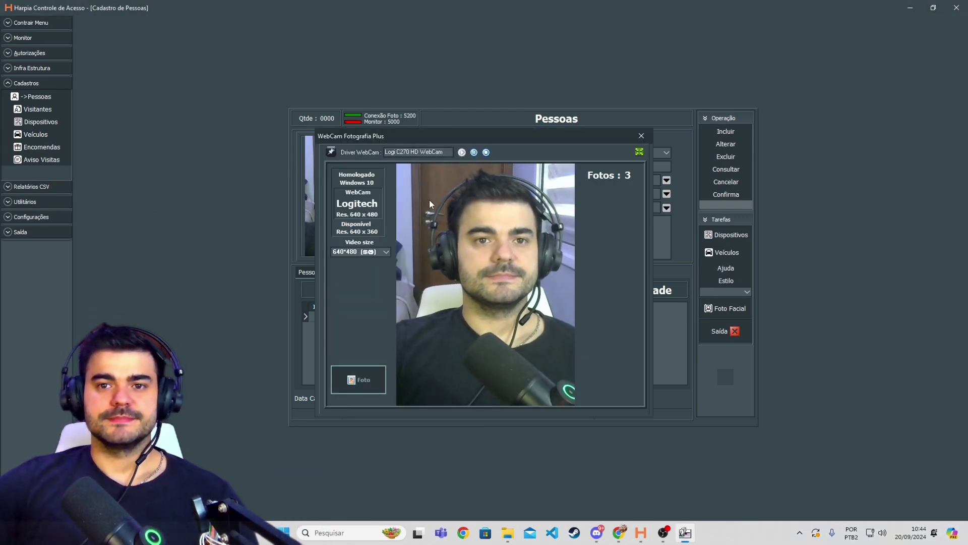
pyautogui.click(359, 379)
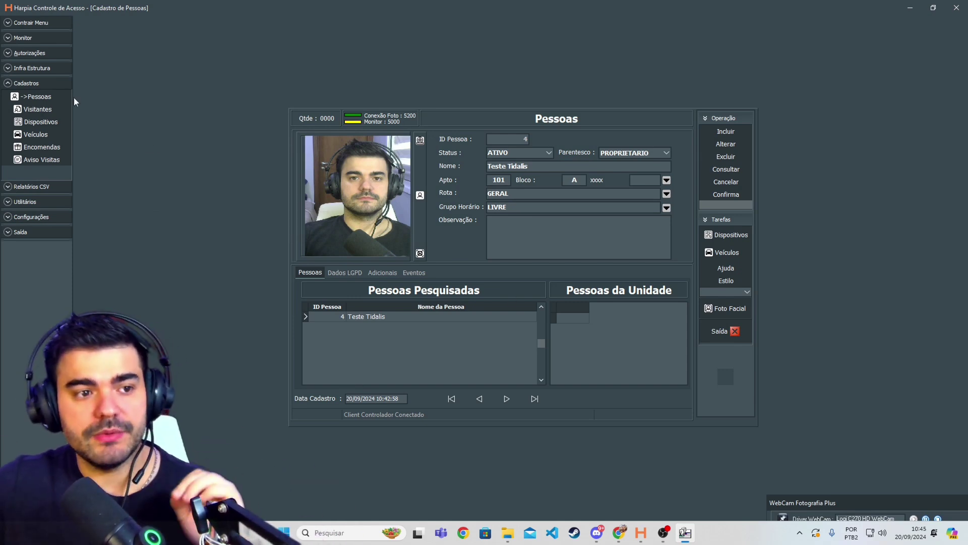
pyautogui.click(32, 108)
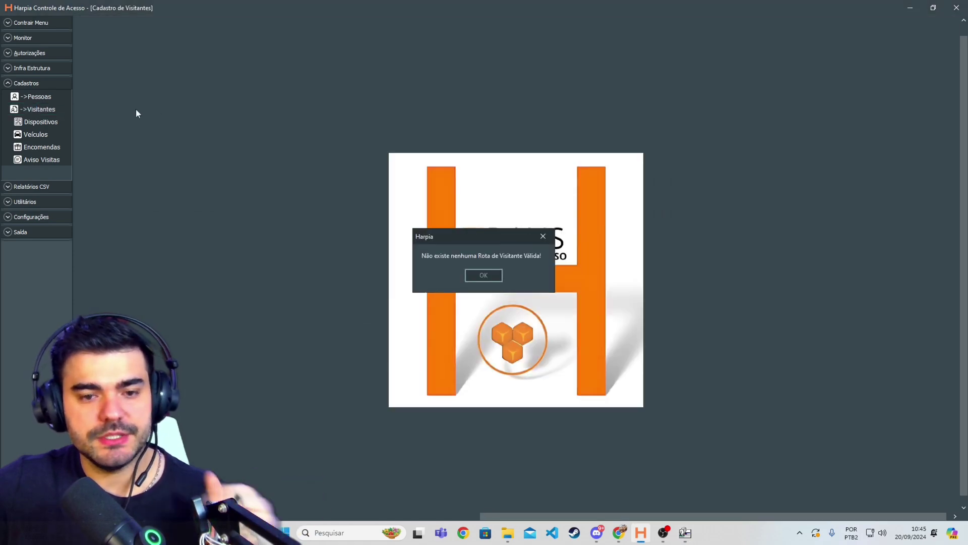
pyautogui.click(479, 278)
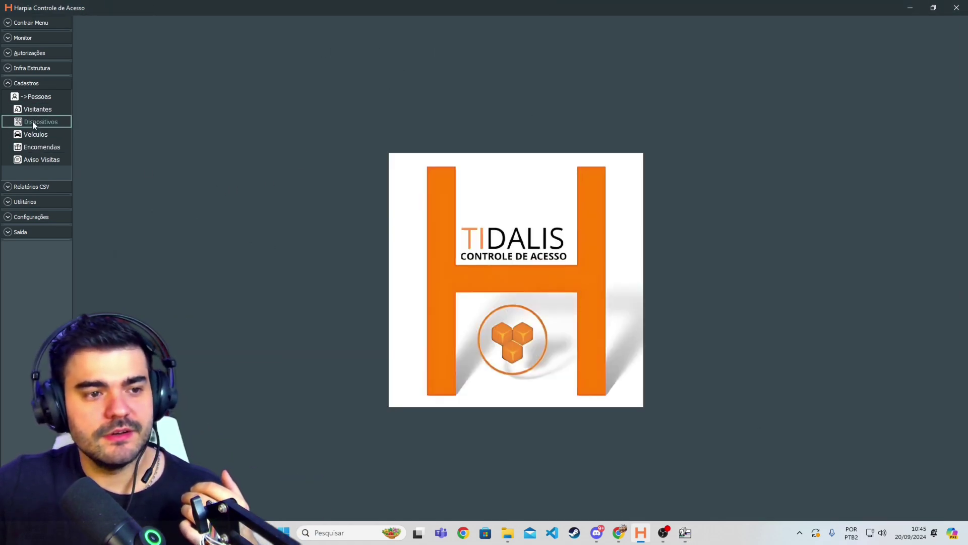
pyautogui.click(37, 97)
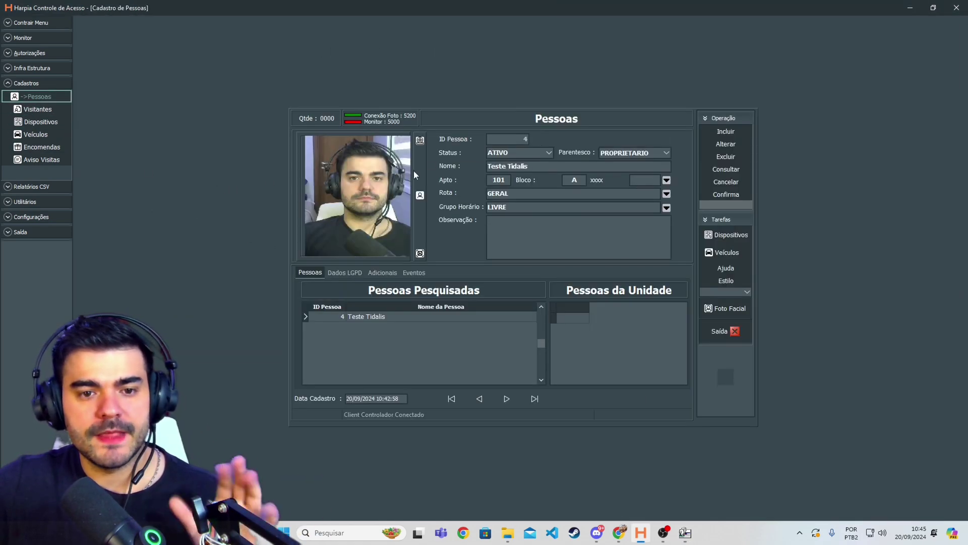